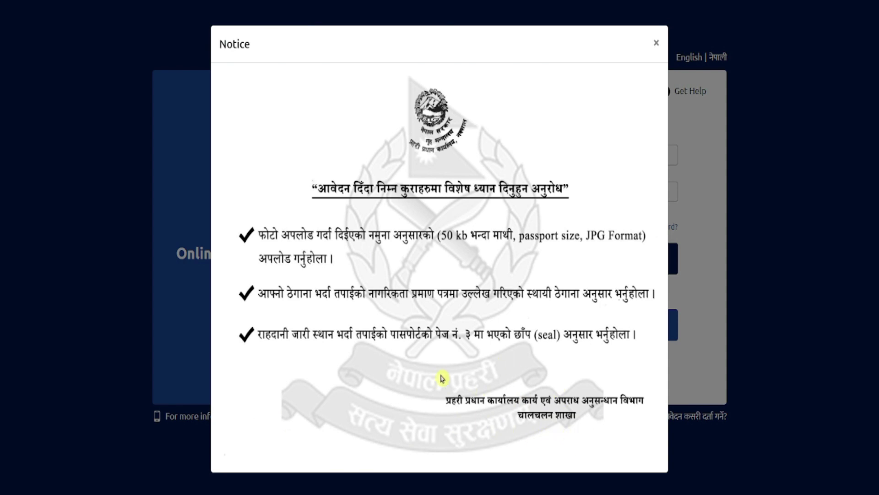
# - Close the application guidance Notice to reveal the login page
pyautogui.click(656, 42)
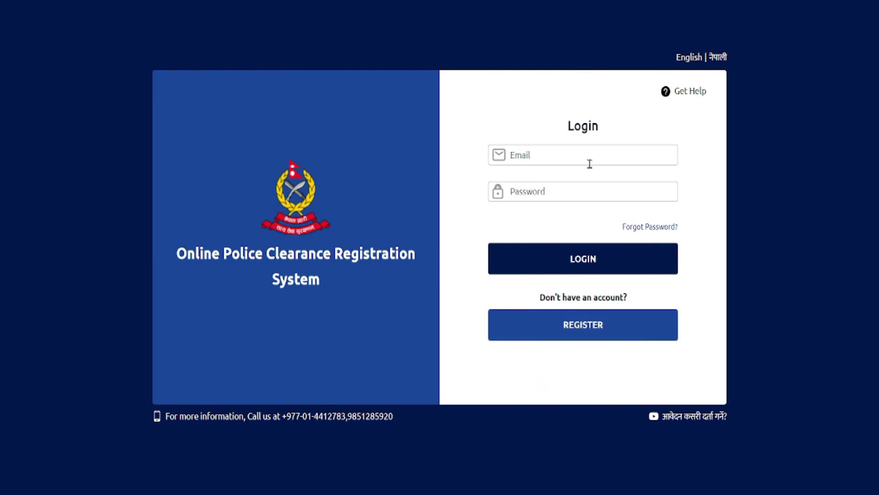
# - Start a new account registration from the login page
pyautogui.click(578, 328)
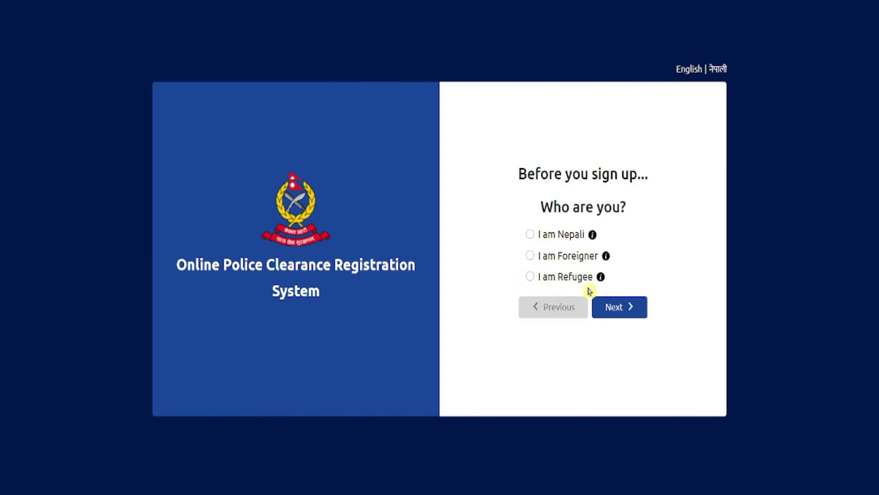
# - Choose 'I am Nepali' as the applicant type and continue to the Register form
pyautogui.click(531, 234)
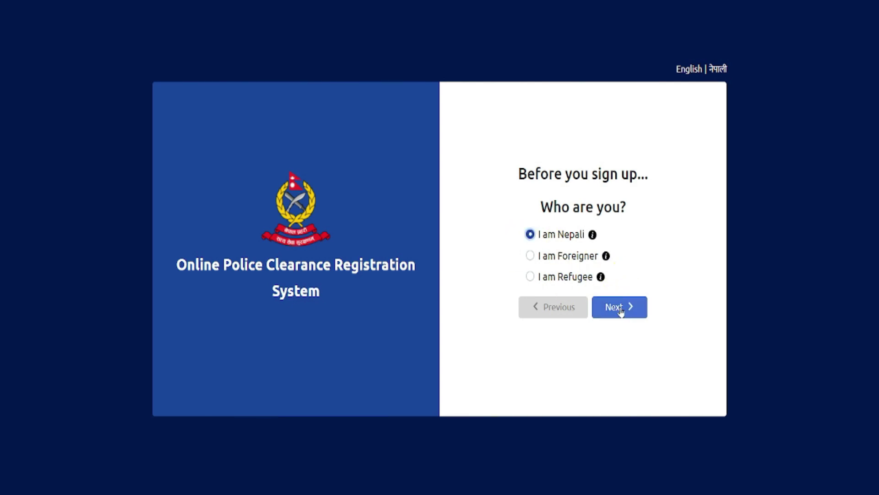
pyautogui.click(621, 311)
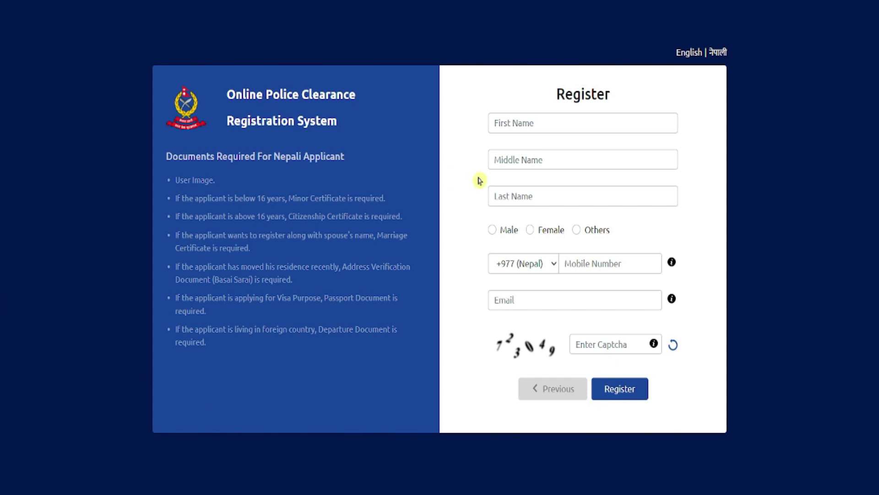
# - Register the account with the applicant's name, Male gender, mobile number, e-mail and captcha
pyautogui.click(530, 125)
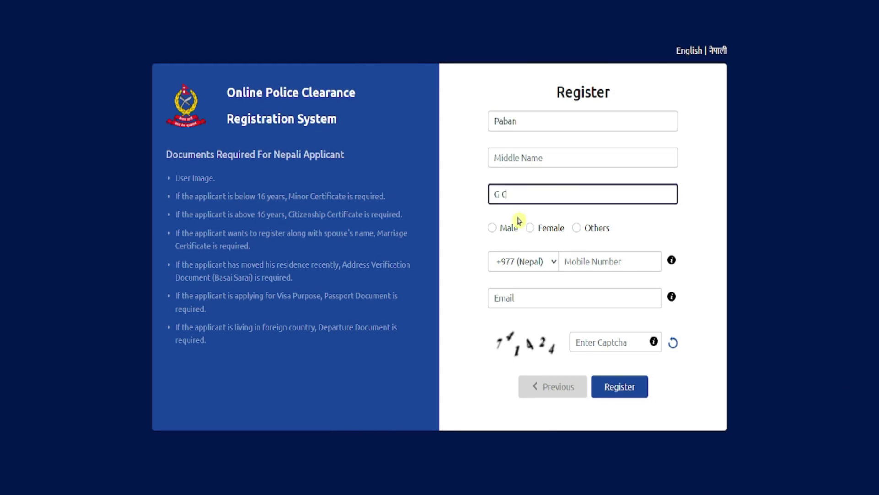
pyautogui.click(497, 228)
pyautogui.click(584, 263)
pyautogui.write('98')
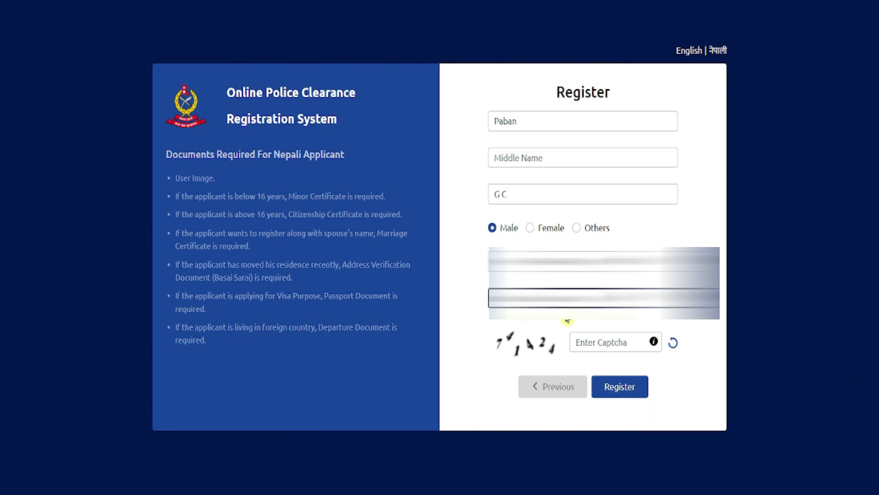
pyautogui.click(593, 345)
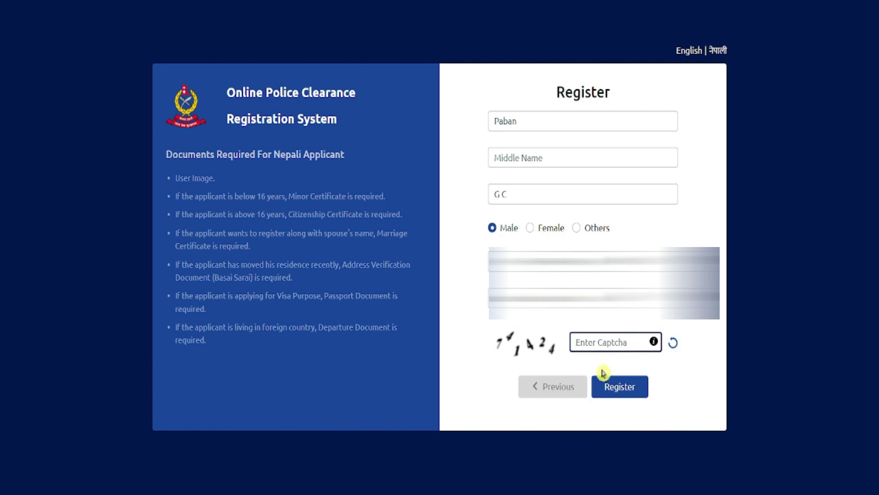
pyautogui.write('741424')
pyautogui.click(618, 390)
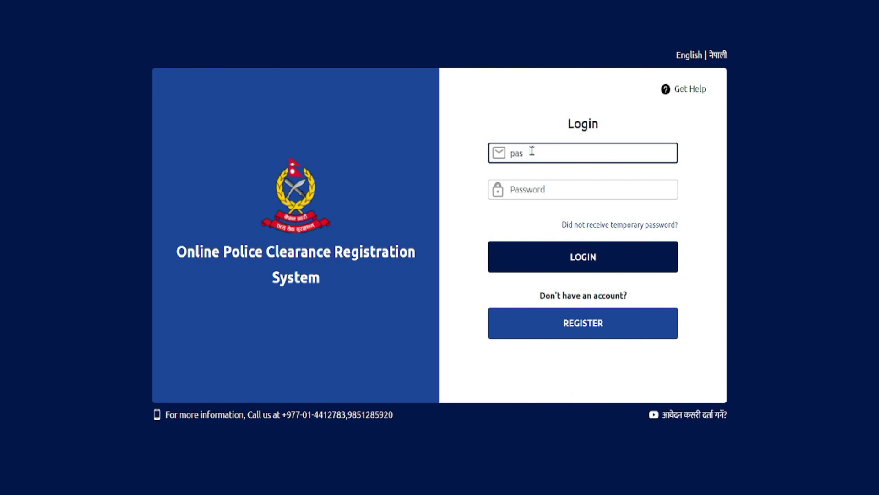
# - Log in with the temporary password and replace it with a new password in Settings
pyautogui.press('Tab')
pyautogui.click(583, 257)
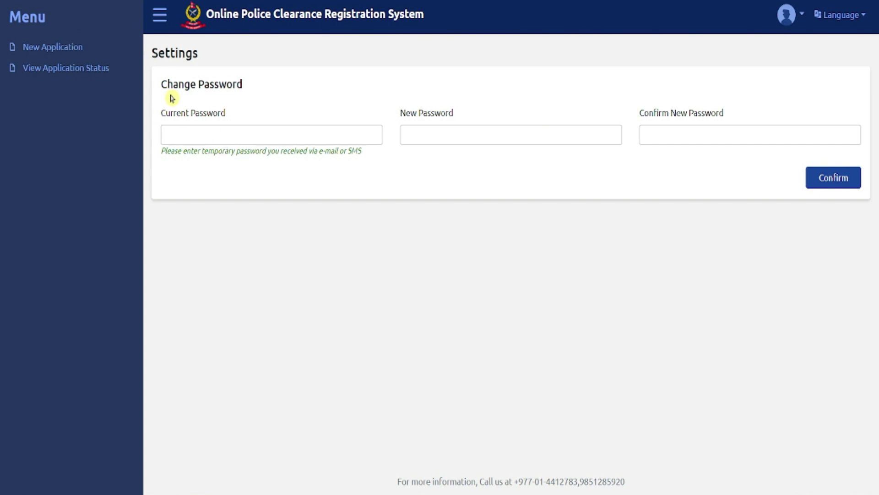
pyautogui.click(199, 139)
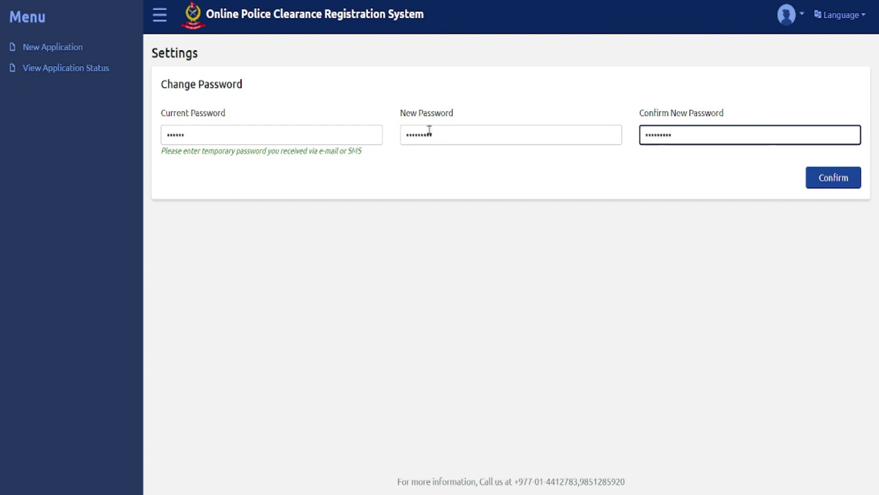
pyautogui.click(827, 185)
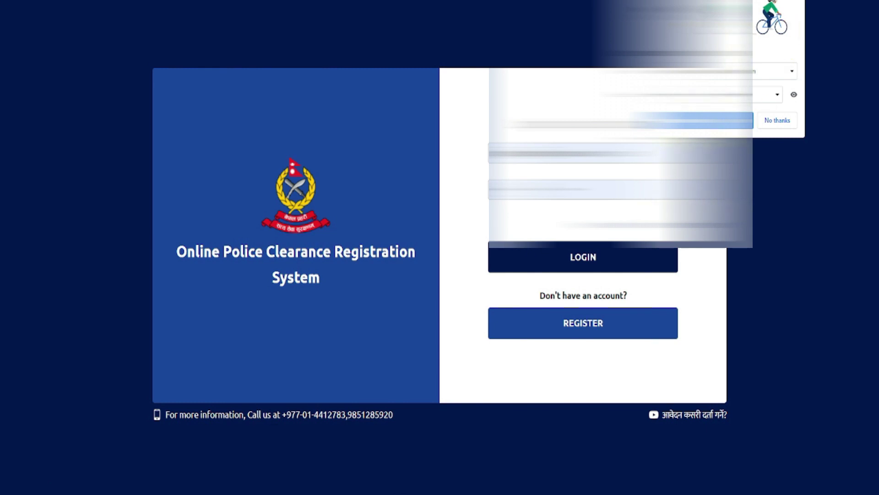
# - Log in with the new password and dismiss the User Image Sample guidance
pyautogui.click(777, 120)
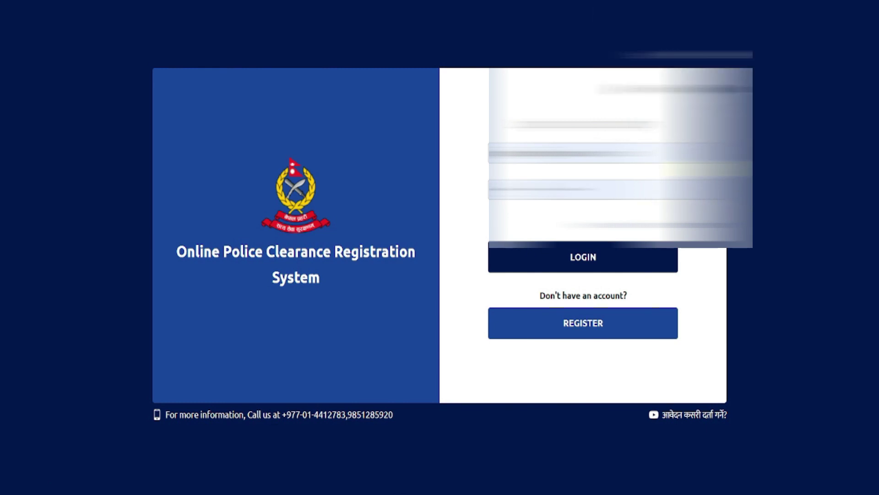
pyautogui.click(584, 258)
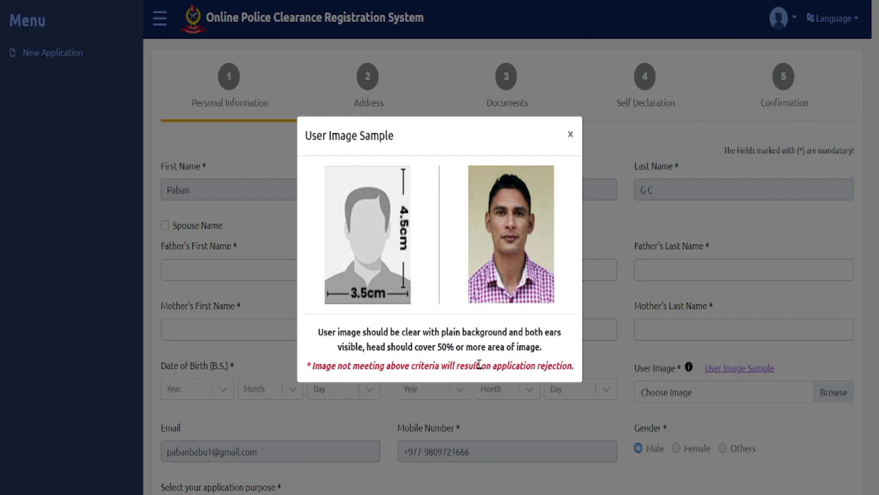
pyautogui.click(570, 136)
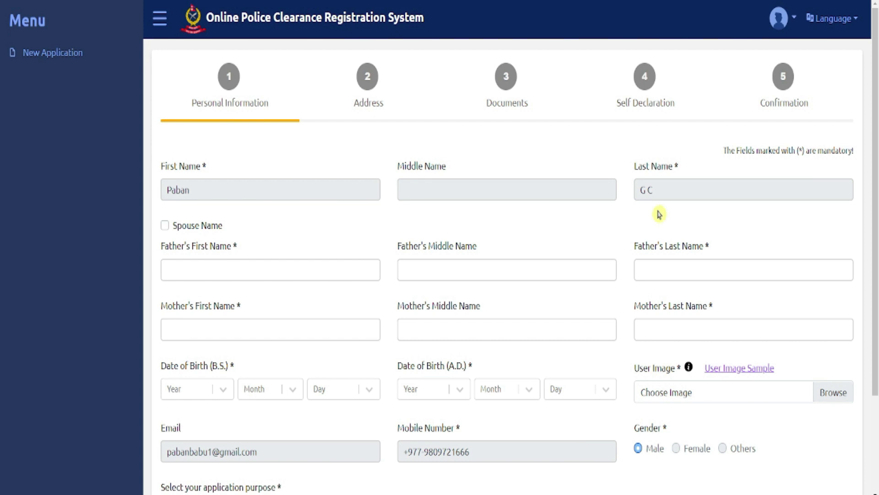
# - Enter the father's and mother's names and the applicant's date of birth
pyautogui.click(207, 271)
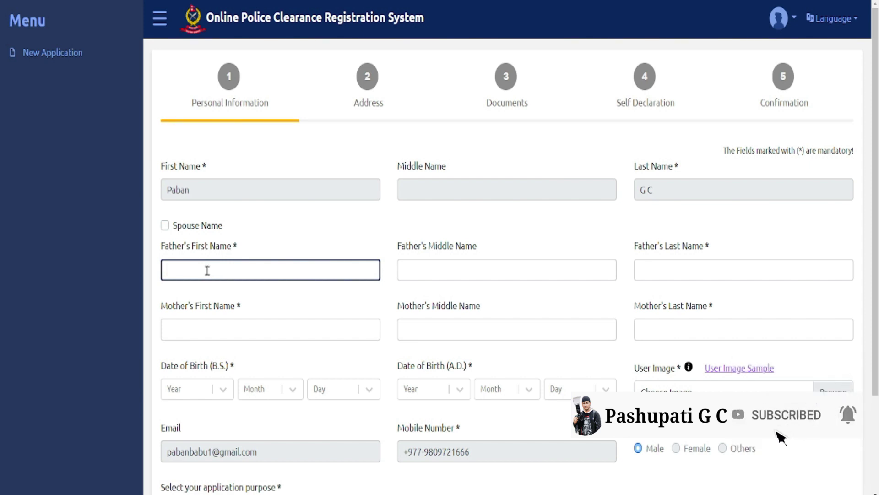
pyautogui.scroll(-2, 215, 328)
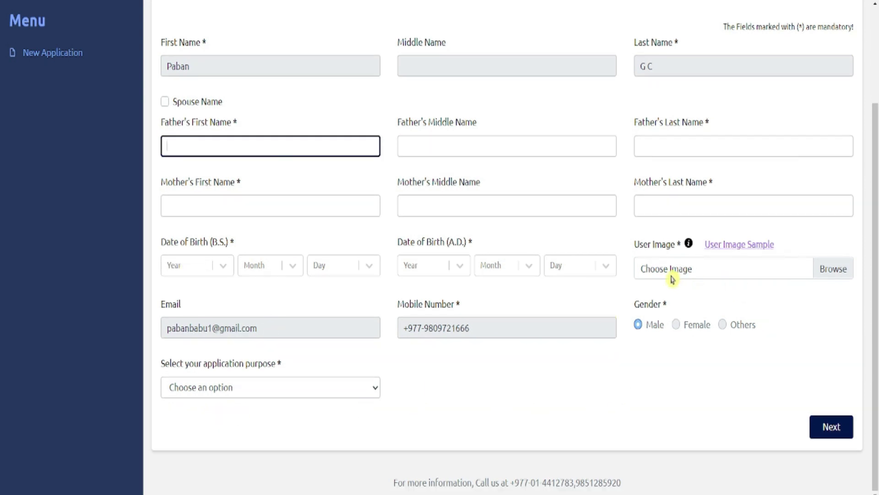
pyautogui.scroll(3, 422, 447)
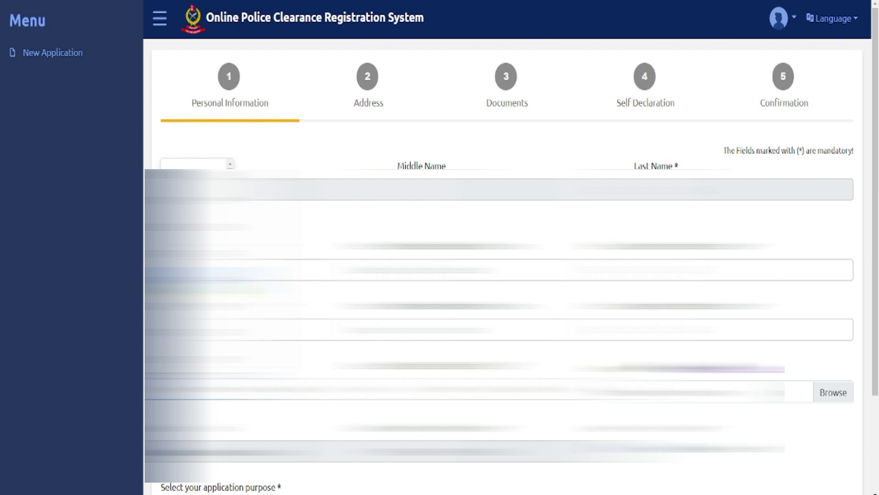
pyautogui.write('20612019')
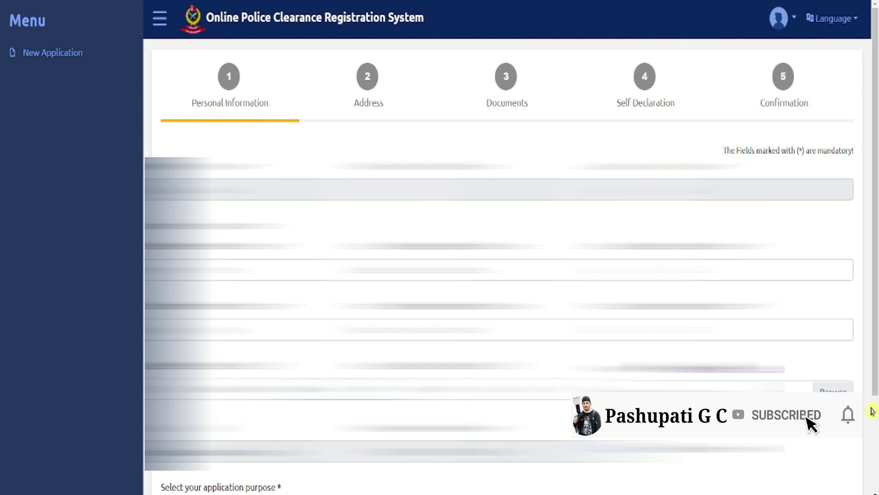
pyautogui.scroll(-1, 873, 411)
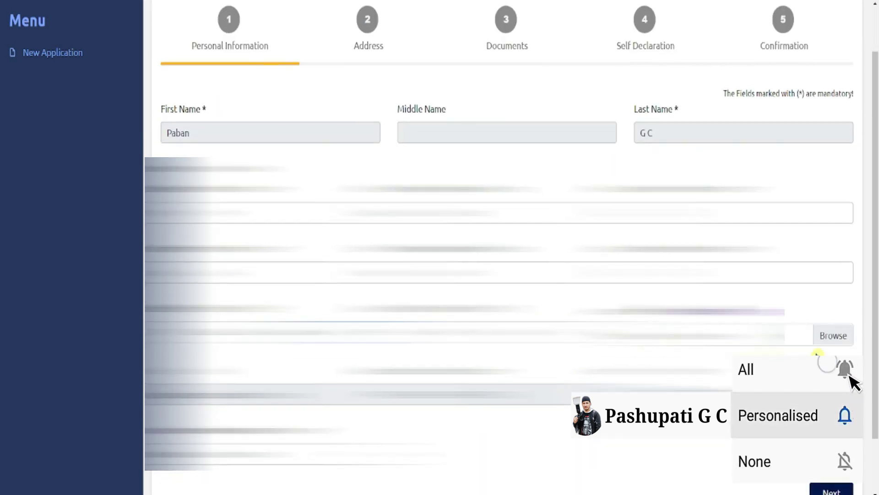
# - Upload IMG_1774.jpg as the applicant's user image photo
pyautogui.click(830, 341)
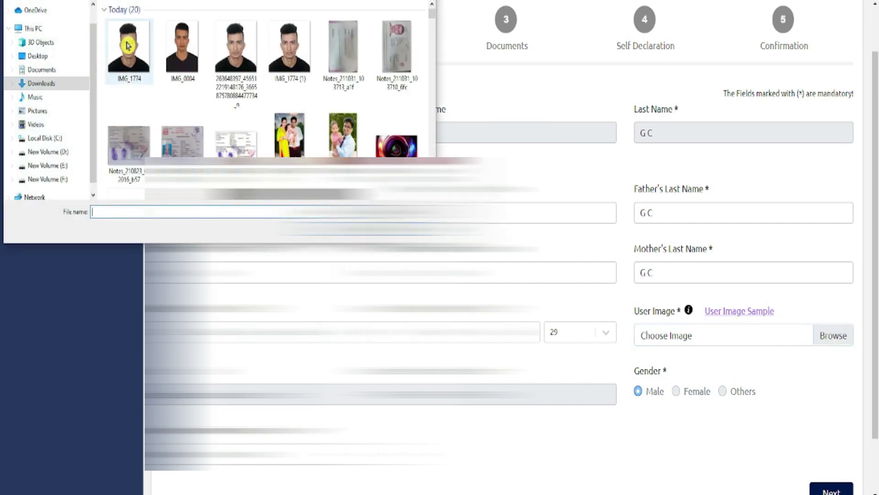
pyautogui.click(128, 46)
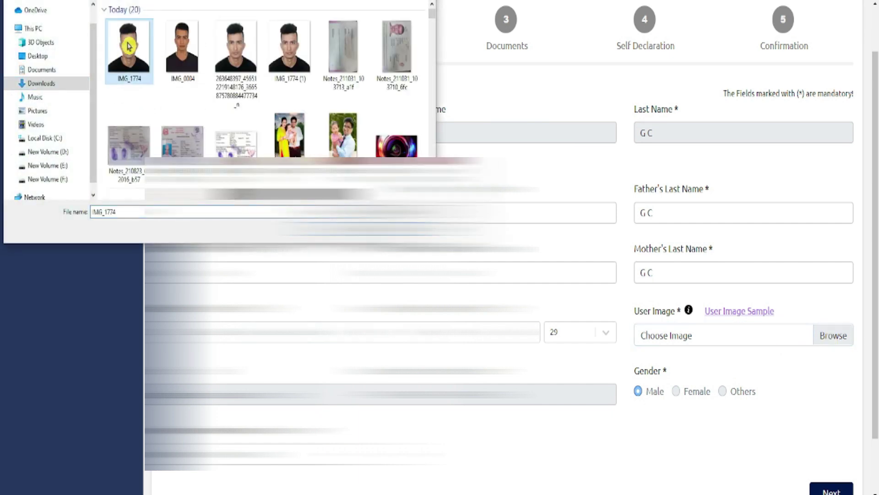
pyautogui.doubleClick(128, 45)
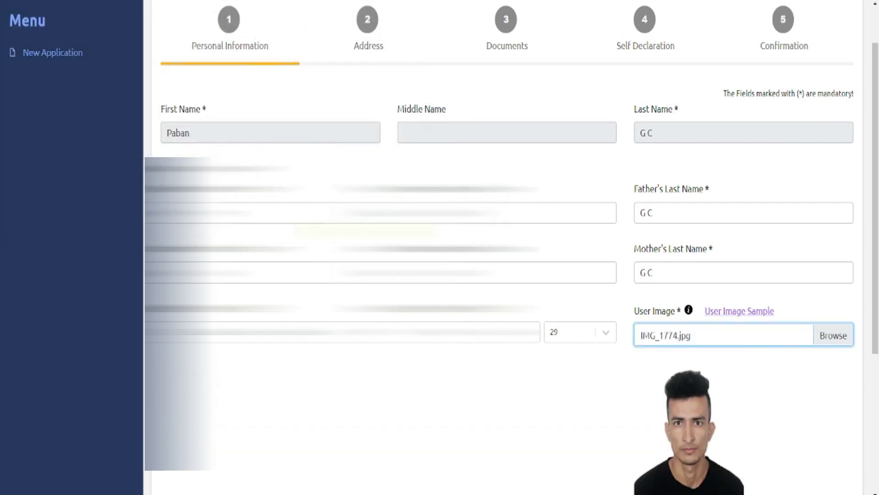
pyautogui.scroll(-2, 640, 396)
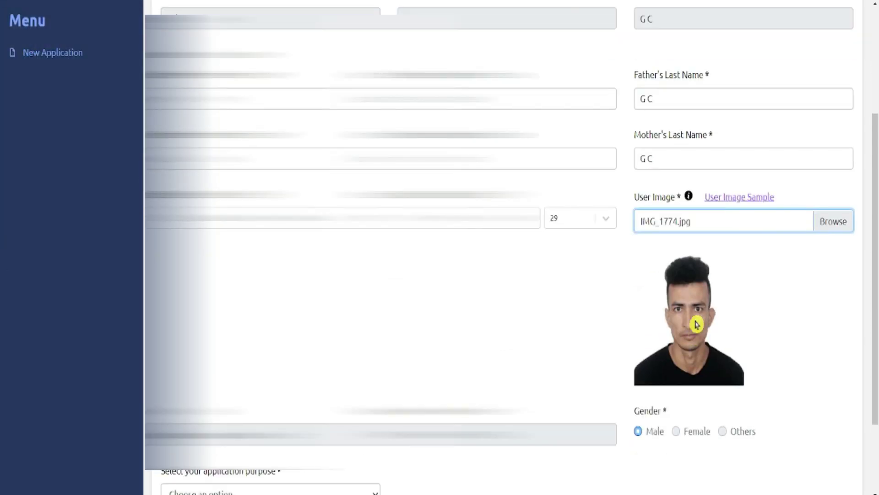
pyautogui.scroll(-1, 697, 296)
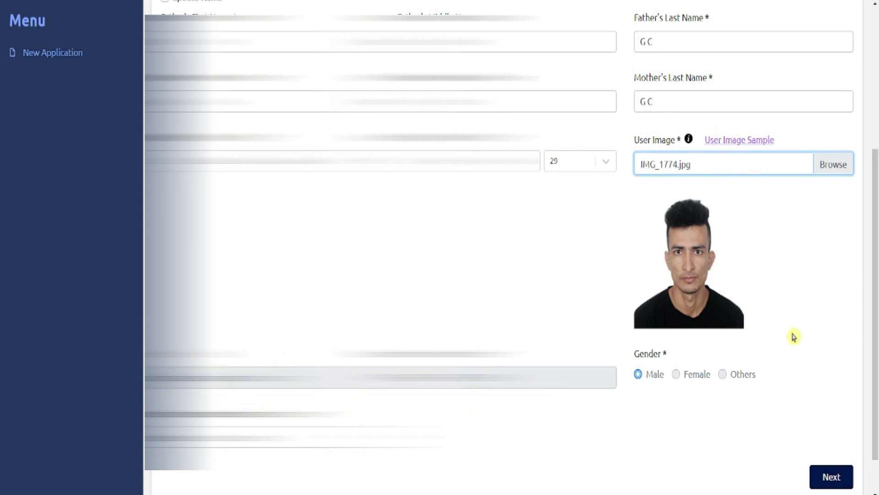
pyautogui.scroll(-1, 590, 435)
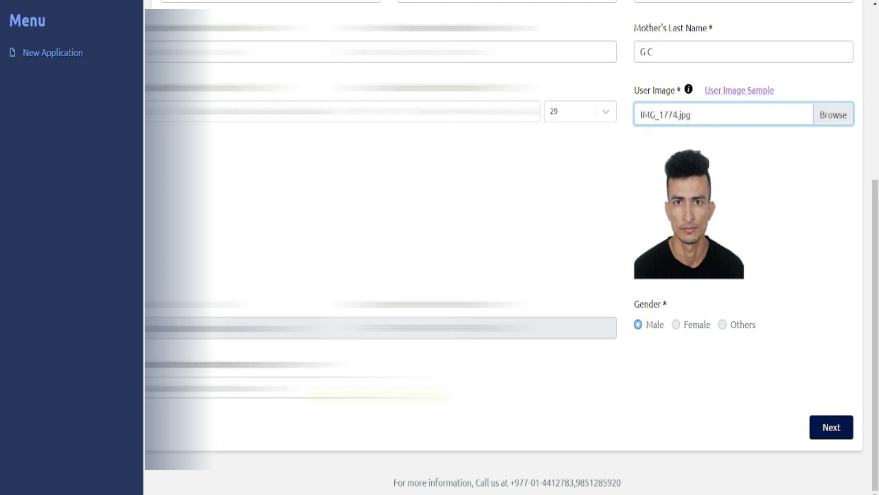
pyautogui.click(294, 396)
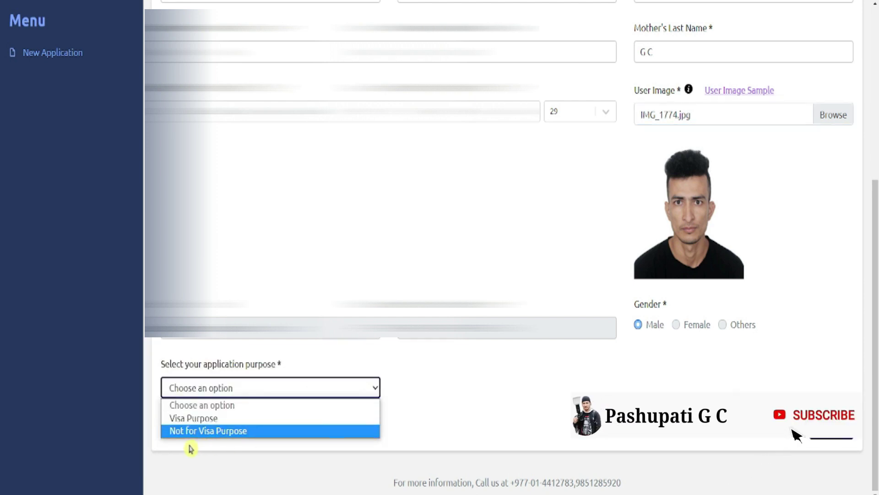
# - Set the application purpose to 'Not for Visa Purpose' and advance to the Address step
pyautogui.click(247, 433)
pyautogui.click(834, 430)
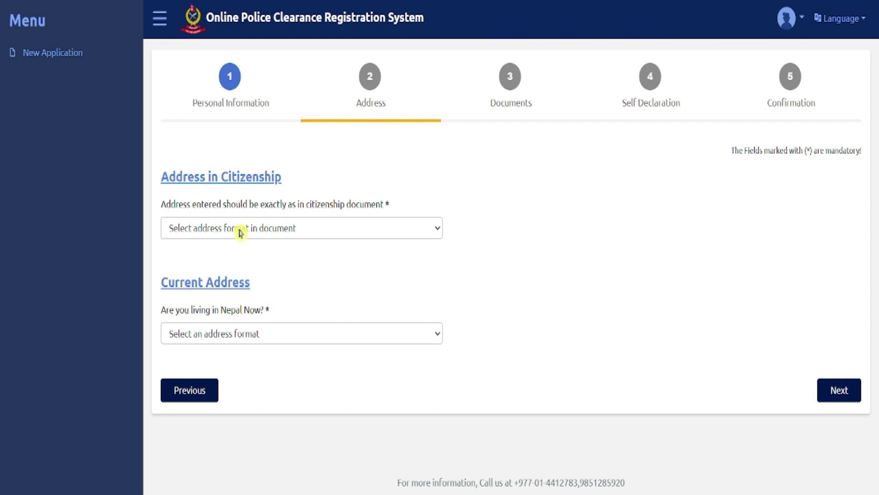
# - Choose the old citizenship address format with district Dang
pyautogui.click(310, 236)
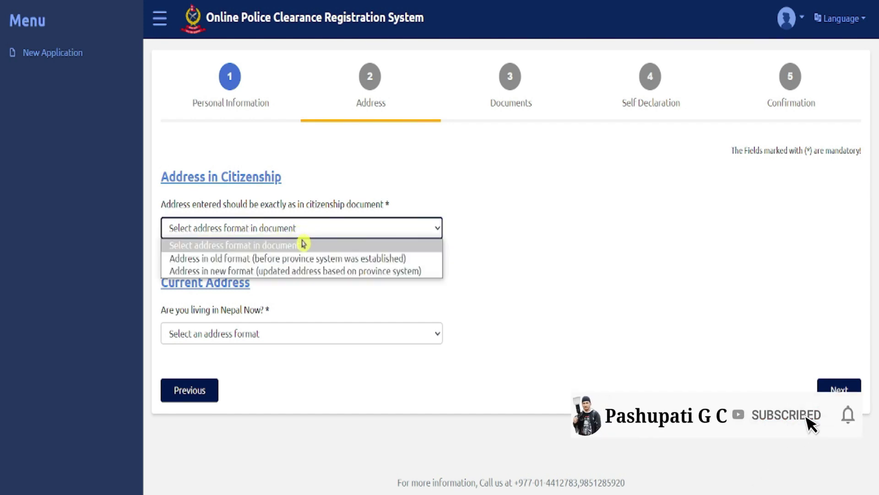
pyautogui.click(282, 259)
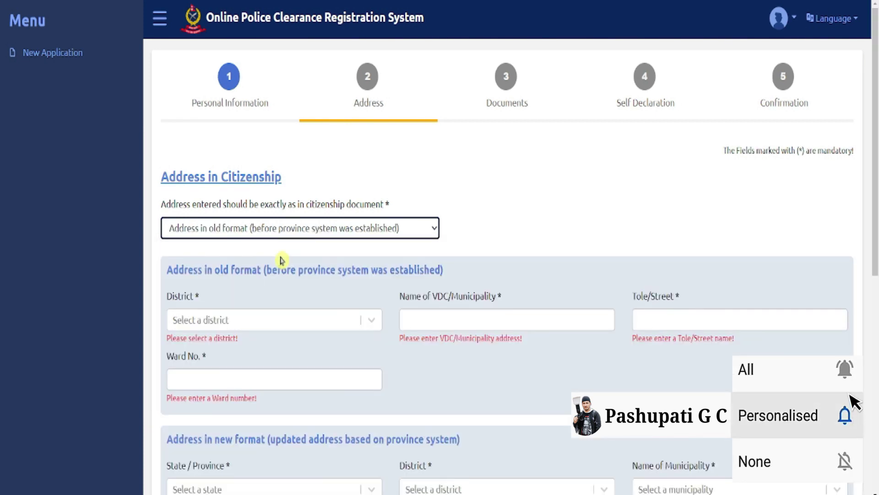
pyautogui.click(256, 320)
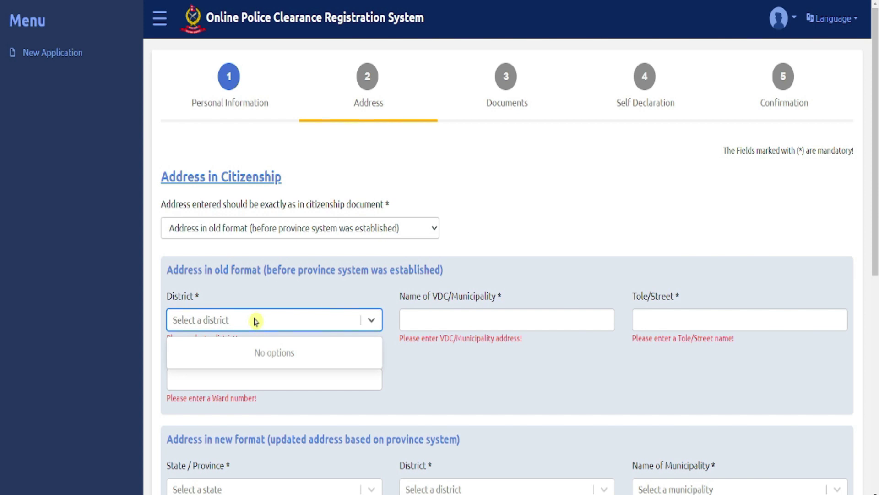
pyautogui.click(256, 320)
pyautogui.click(372, 320)
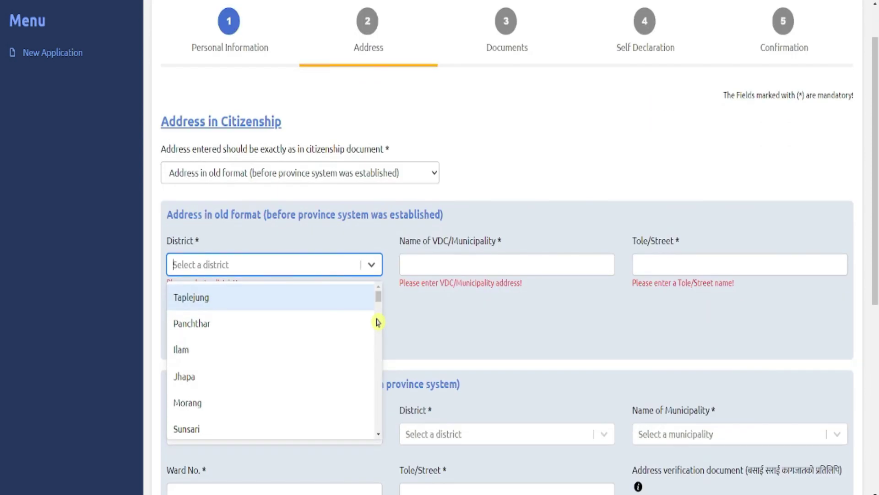
pyautogui.write('Da')
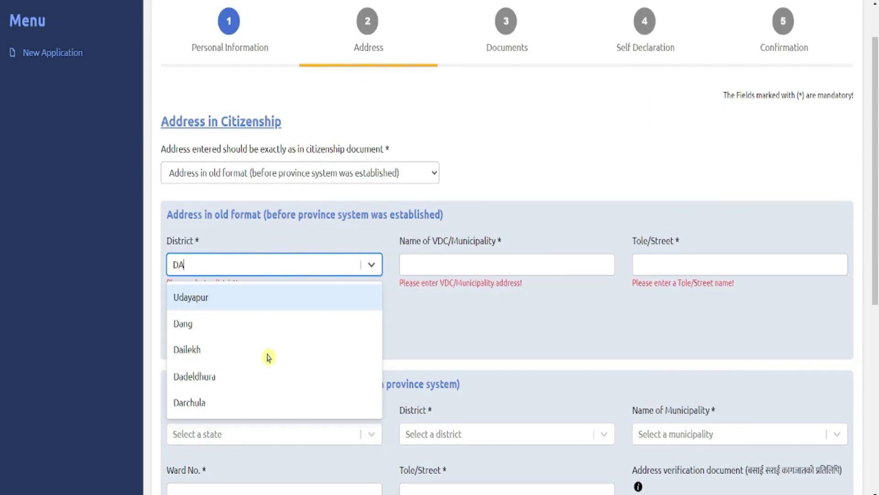
pyautogui.click(250, 322)
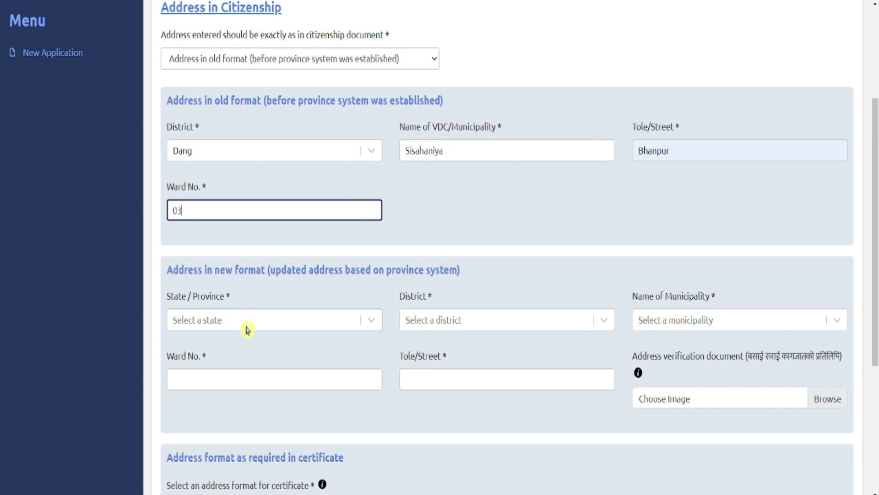
# - Set the new-format citizenship address to Lumbini Pradesh, Dang, and pick its municipality
pyautogui.click(250, 322)
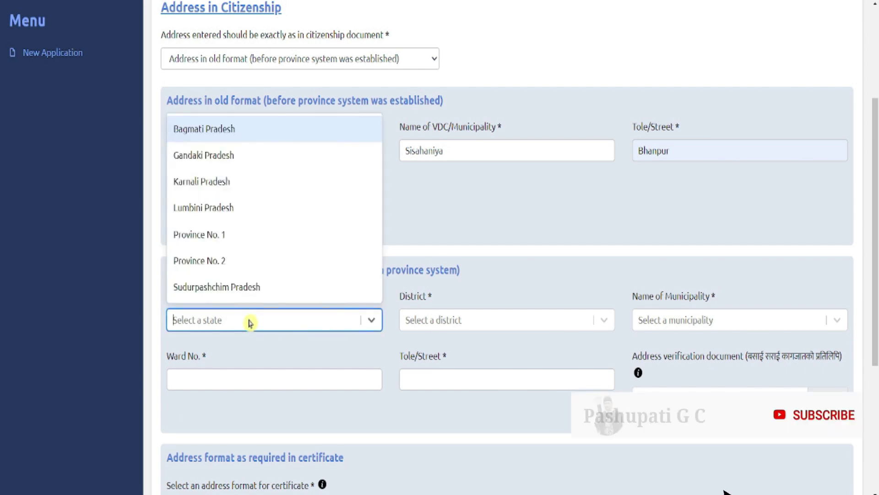
pyautogui.click(207, 211)
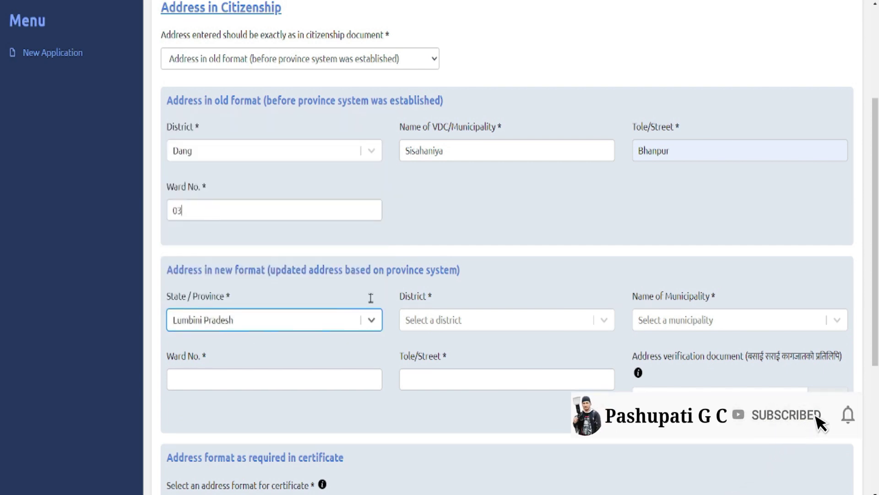
pyautogui.click(461, 322)
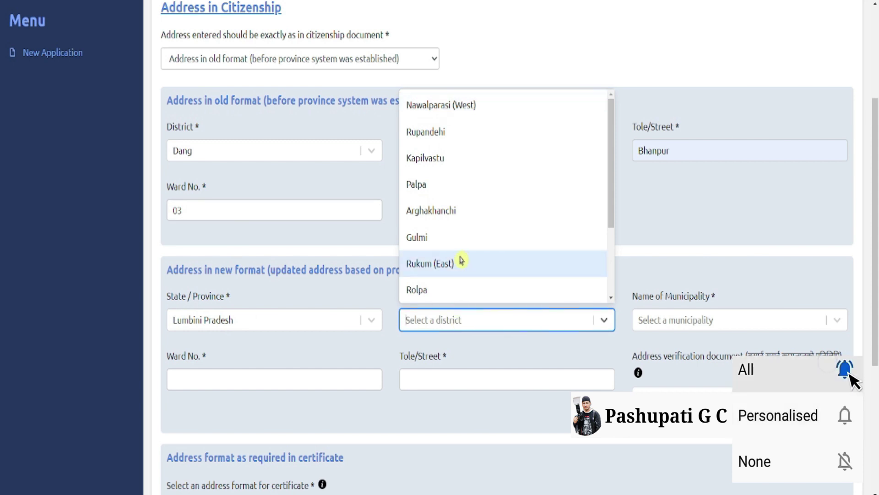
pyautogui.scroll(-2, 429, 289)
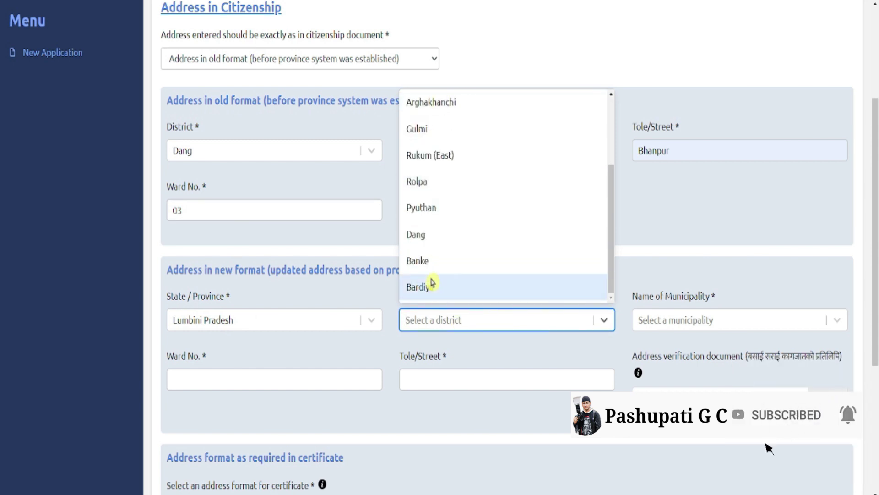
pyautogui.click(428, 234)
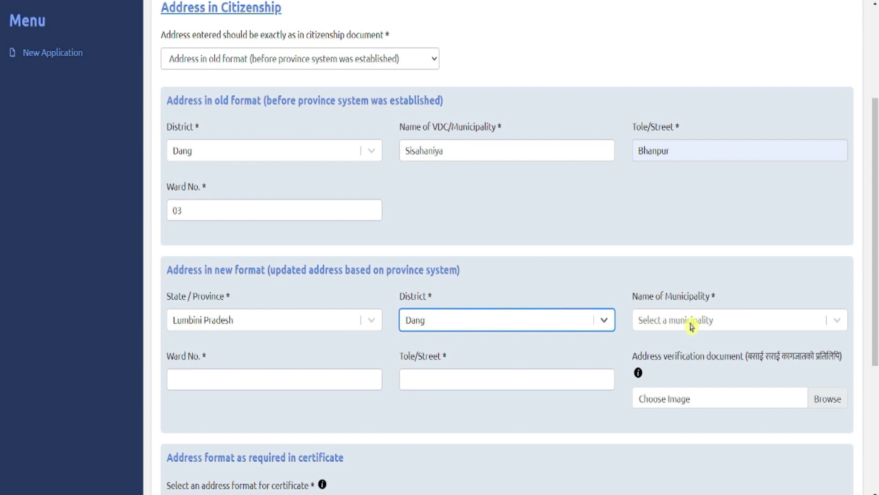
pyautogui.click(691, 323)
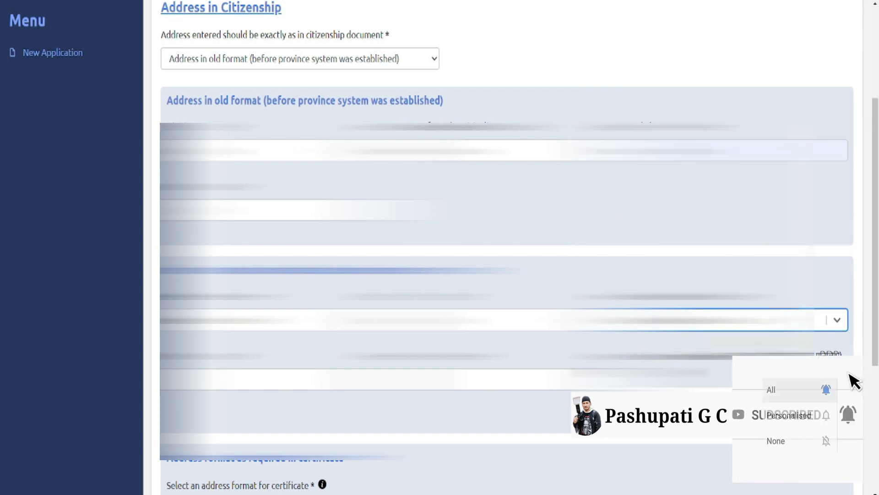
pyautogui.press('Tab')
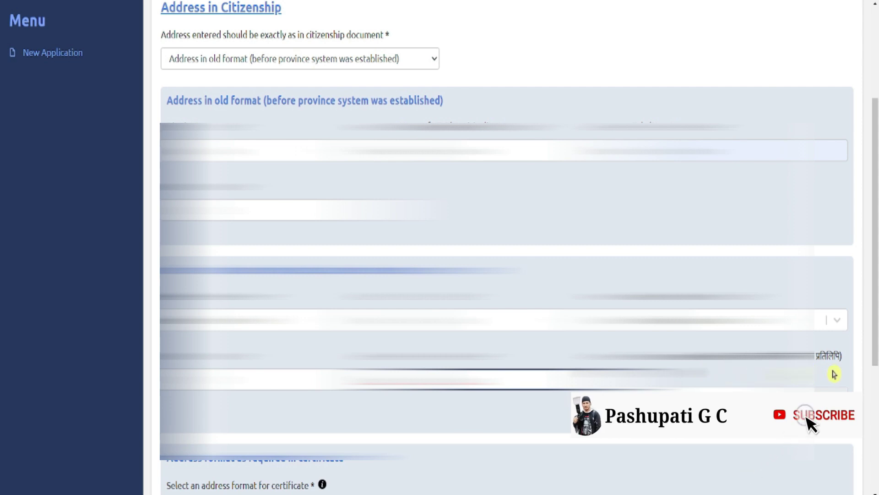
pyautogui.scroll(-1, 834, 374)
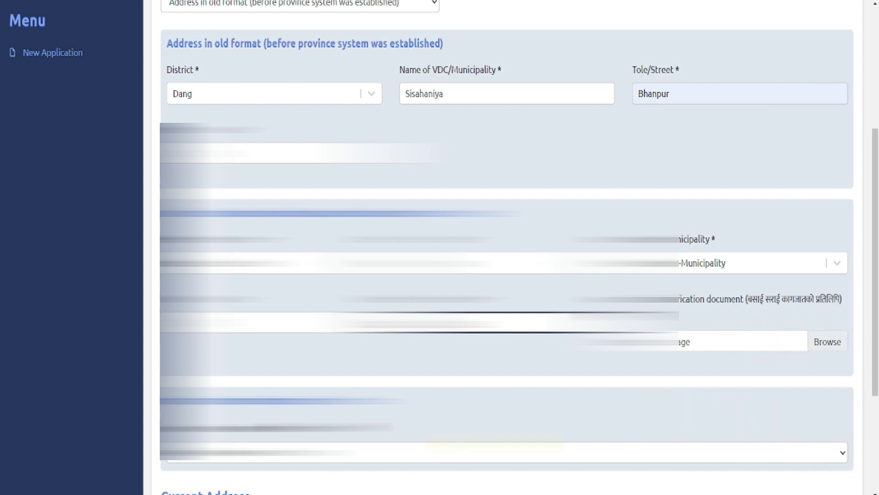
pyautogui.scroll(-1, 504, 275)
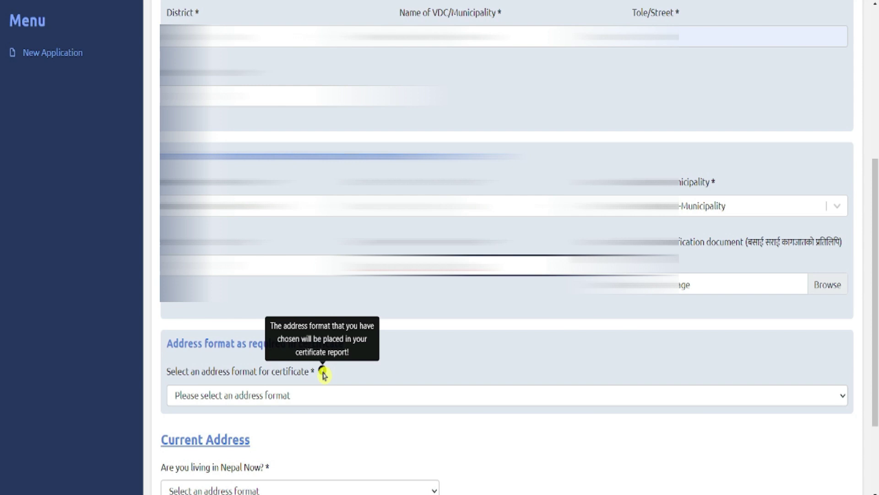
# - Choose Old Address as the address format for the certificate
pyautogui.click(344, 402)
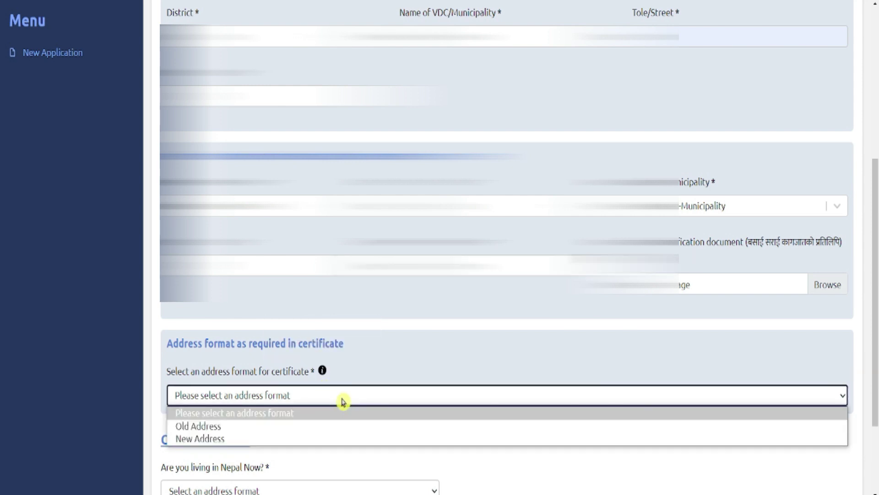
pyautogui.click(258, 431)
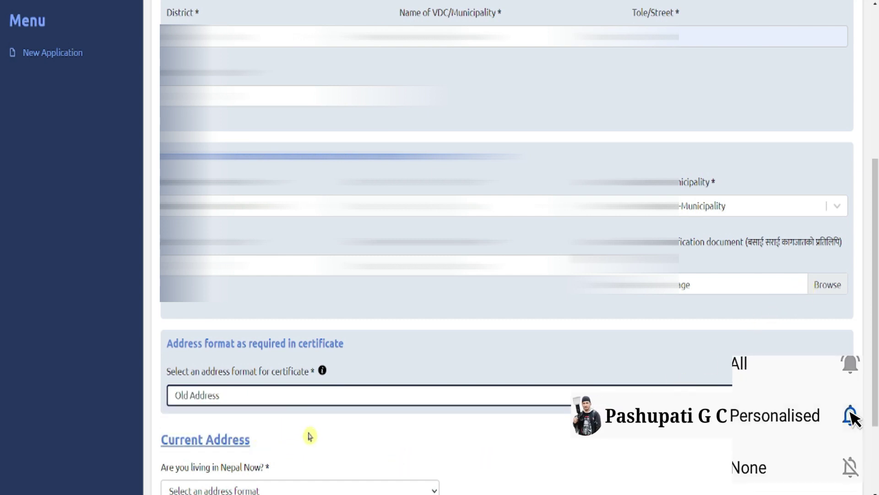
pyautogui.scroll(1, 310, 436)
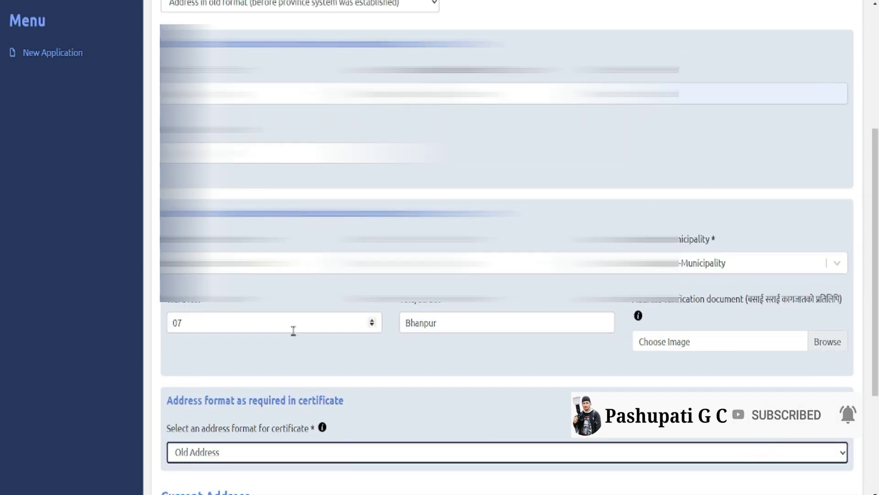
pyautogui.scroll(-3, 345, 375)
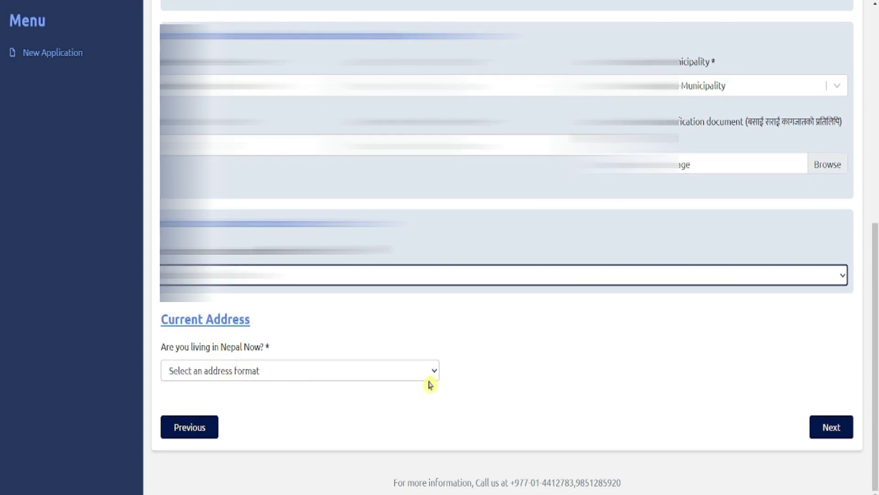
pyautogui.click(431, 376)
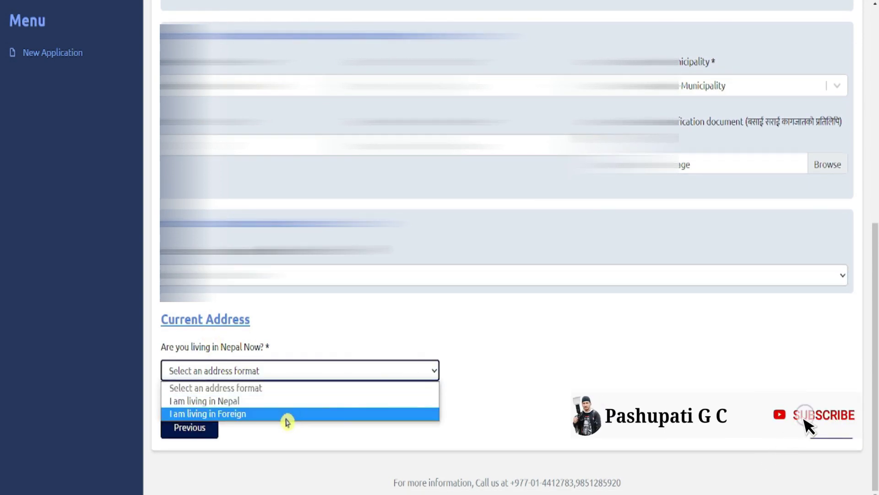
# - Mark the applicant as living in Nepal and choose the current-address municipality
pyautogui.click(222, 401)
pyautogui.scroll(-3, 322, 410)
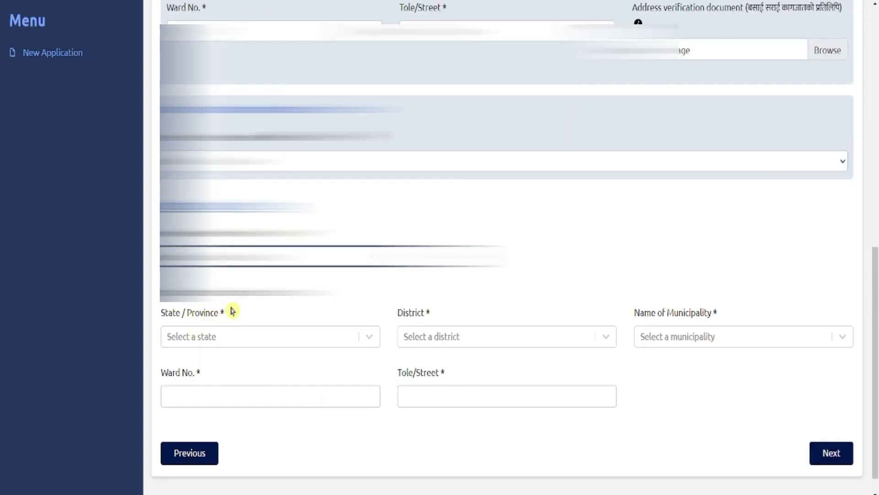
pyautogui.click(167, 303)
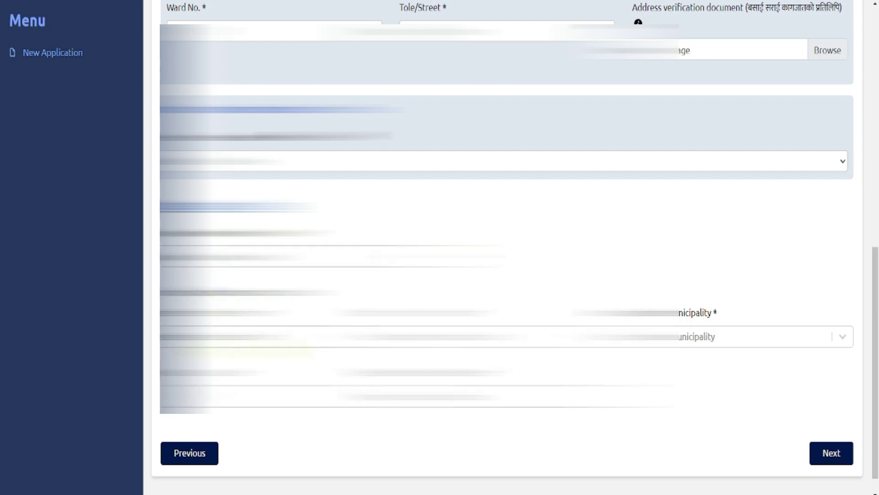
pyautogui.click(314, 415)
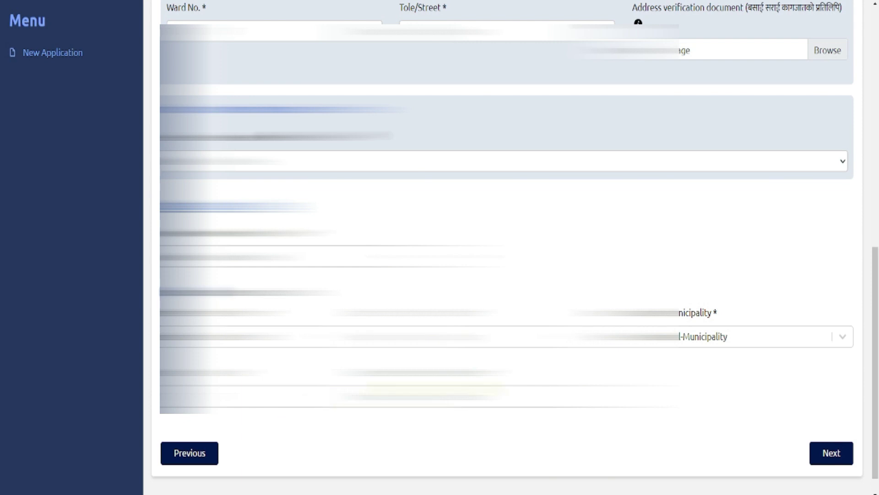
# - Finish the Address step and advance to the Documents step
pyautogui.scroll(-1, 678, 428)
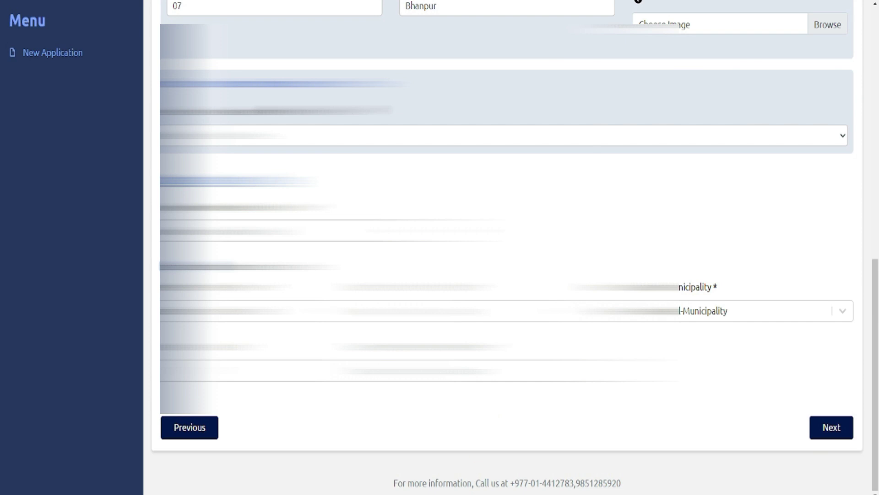
pyautogui.scroll(1, 491, 423)
pyautogui.click(830, 461)
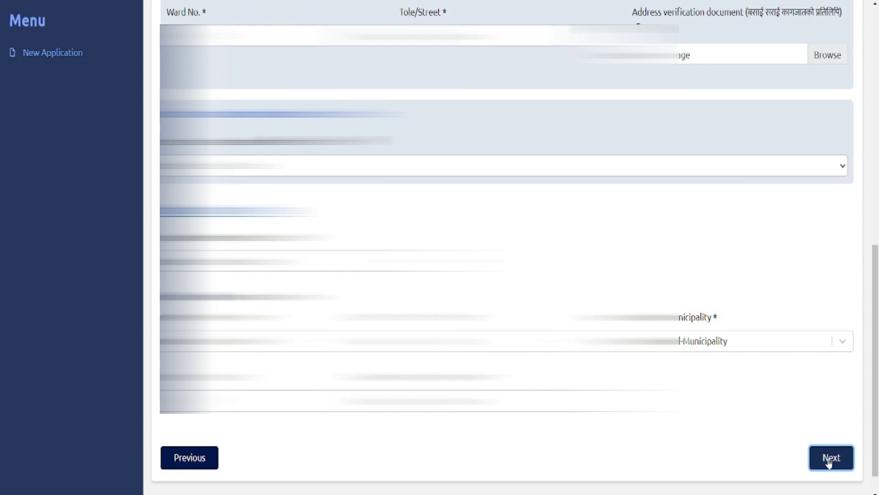
pyautogui.click(830, 461)
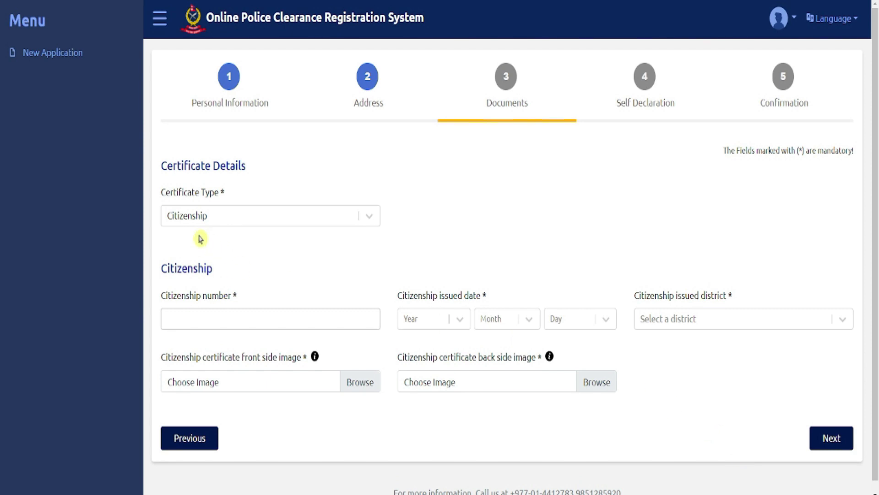
pyautogui.click(372, 218)
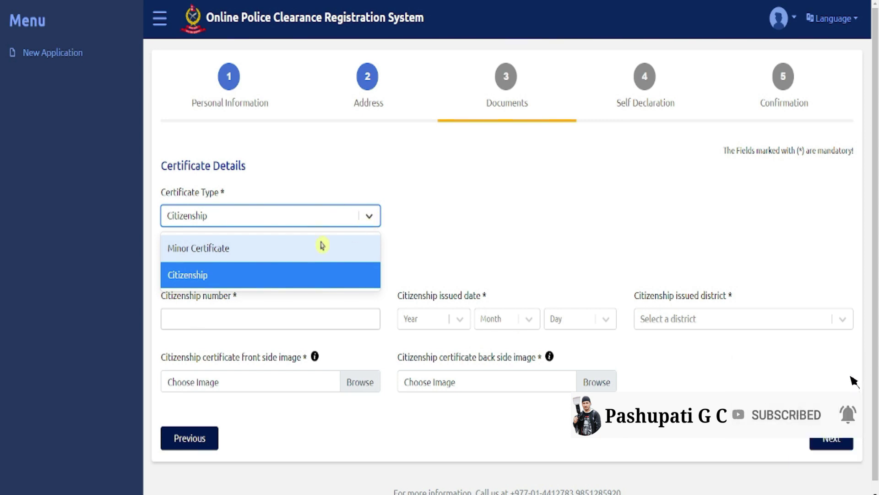
pyautogui.click(233, 255)
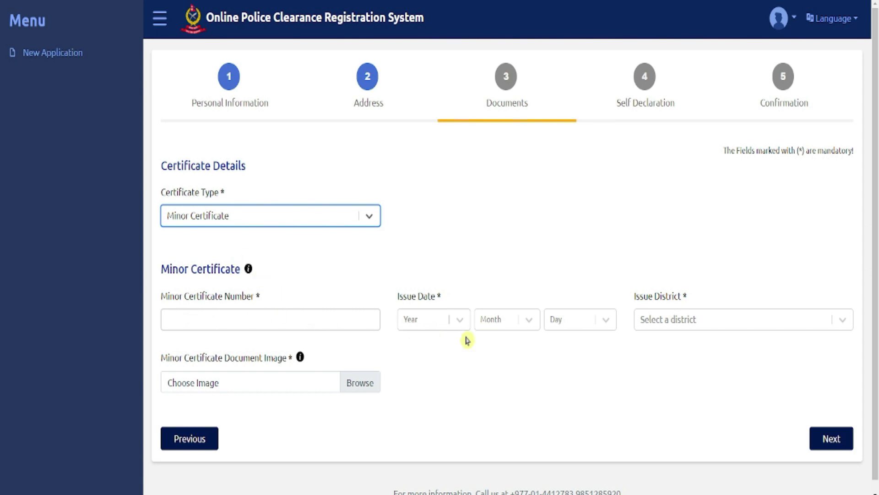
pyautogui.click(358, 222)
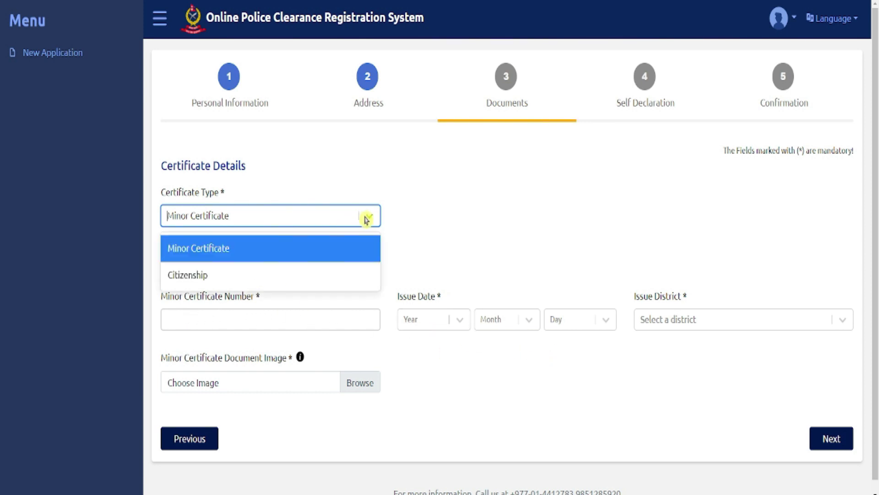
pyautogui.click(202, 275)
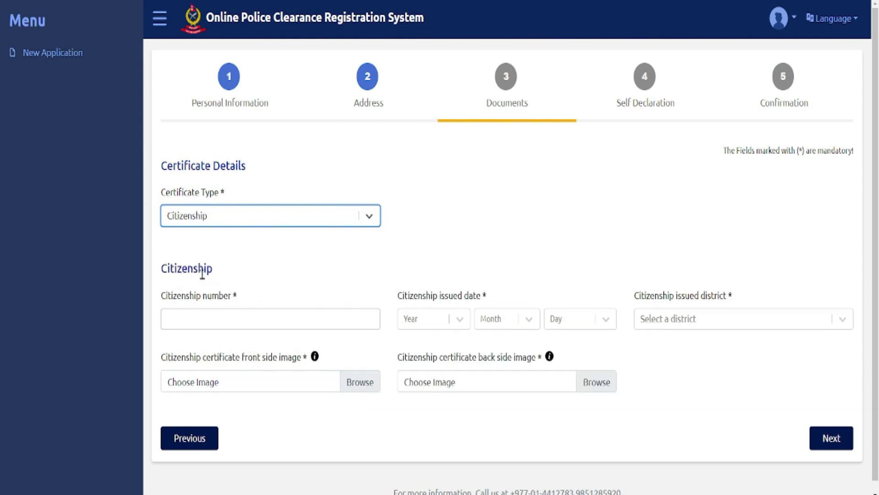
pyautogui.click(232, 317)
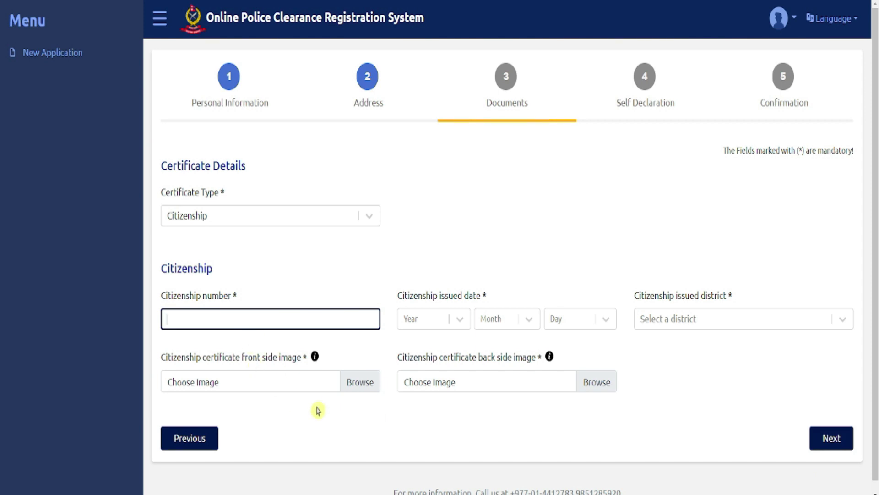
pyautogui.scroll(-1, 318, 411)
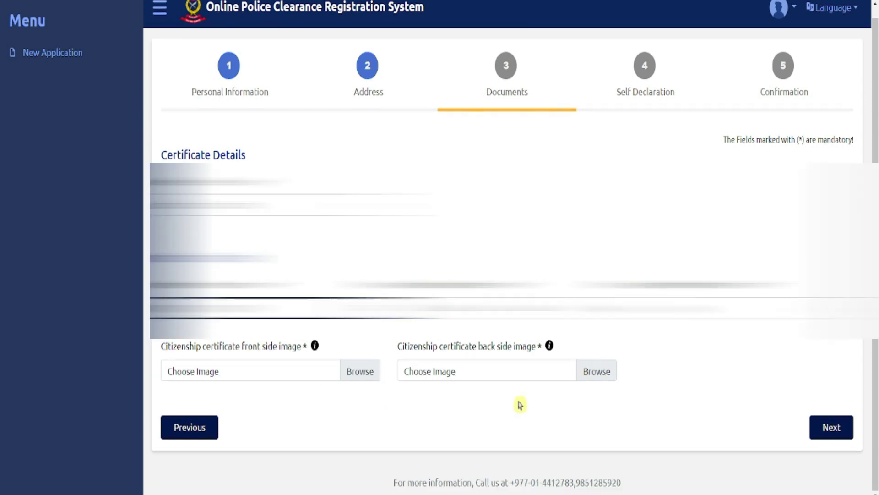
# - Attach the front side citizenship certificate photo
pyautogui.click(357, 374)
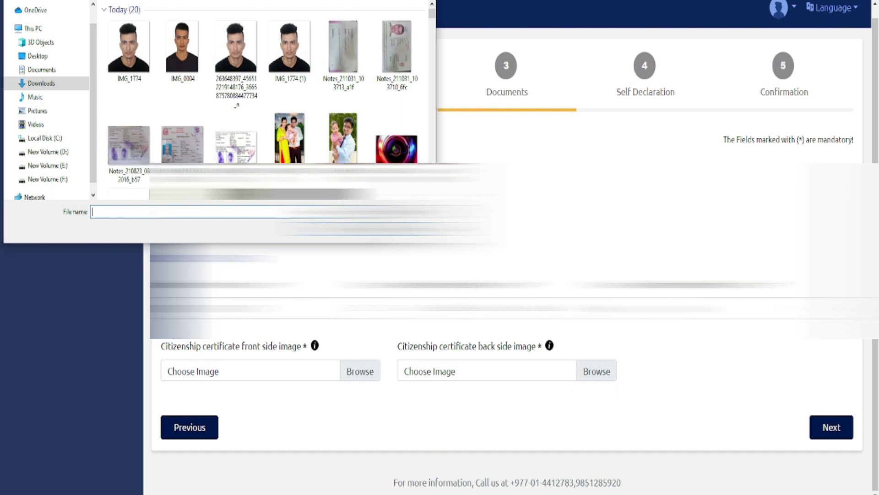
pyautogui.click(193, 160)
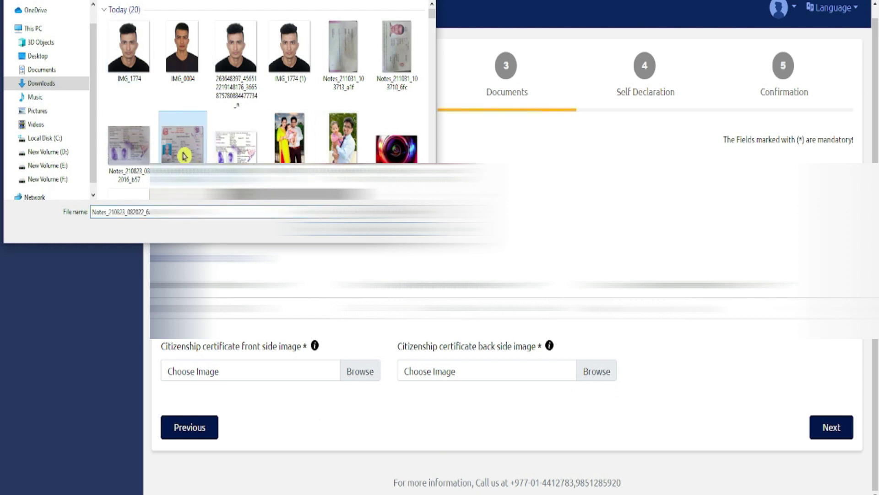
pyautogui.press('Return')
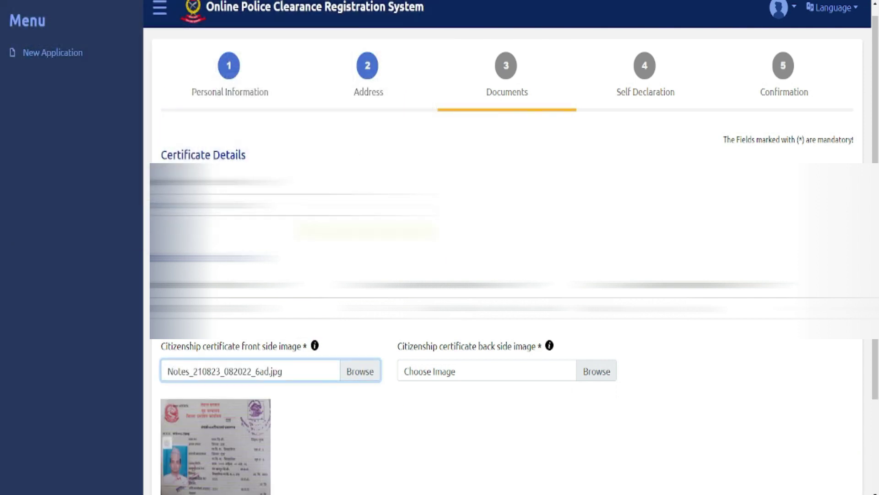
# - Attach the back side certificate photo and continue to Self Declaration
pyautogui.click(594, 371)
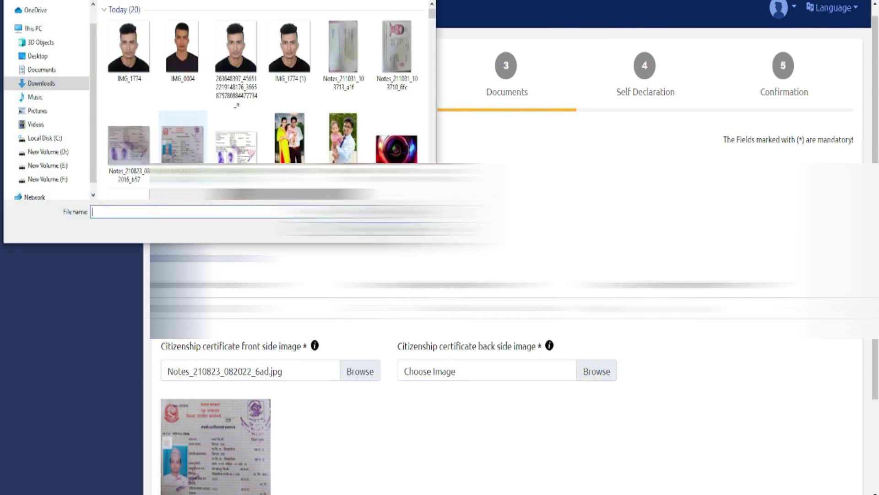
pyautogui.click(235, 157)
pyautogui.doubleClick(235, 152)
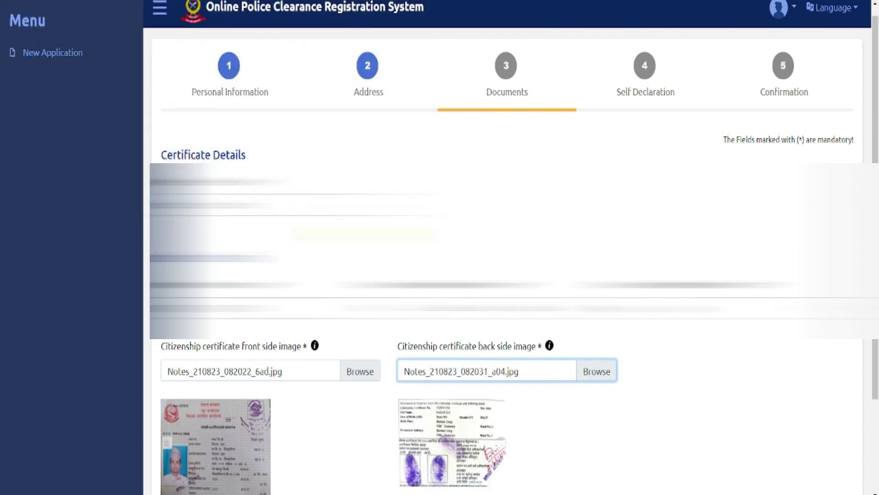
pyautogui.scroll(-3, 566, 397)
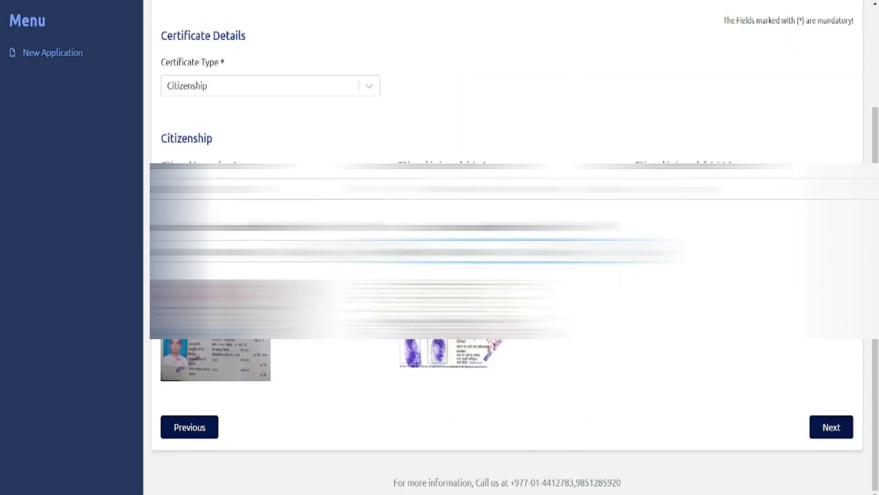
pyautogui.click(833, 429)
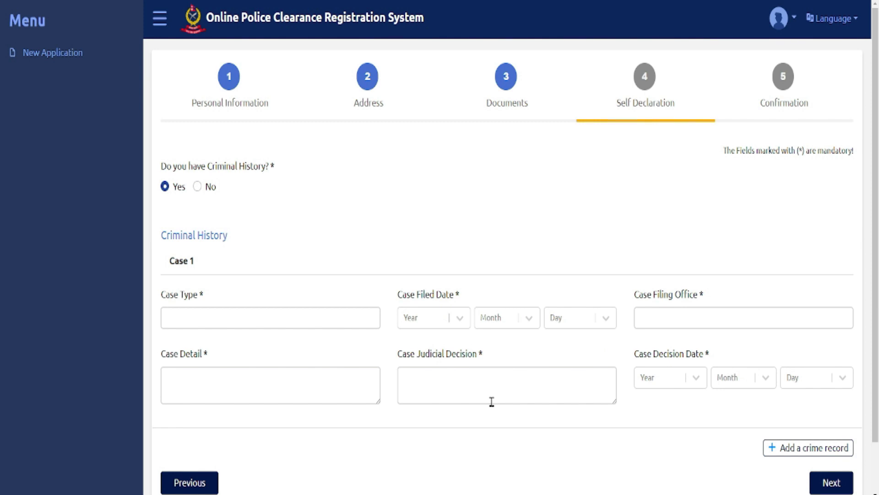
# - Declare no criminal history and continue to the Confirmation review
pyautogui.click(197, 188)
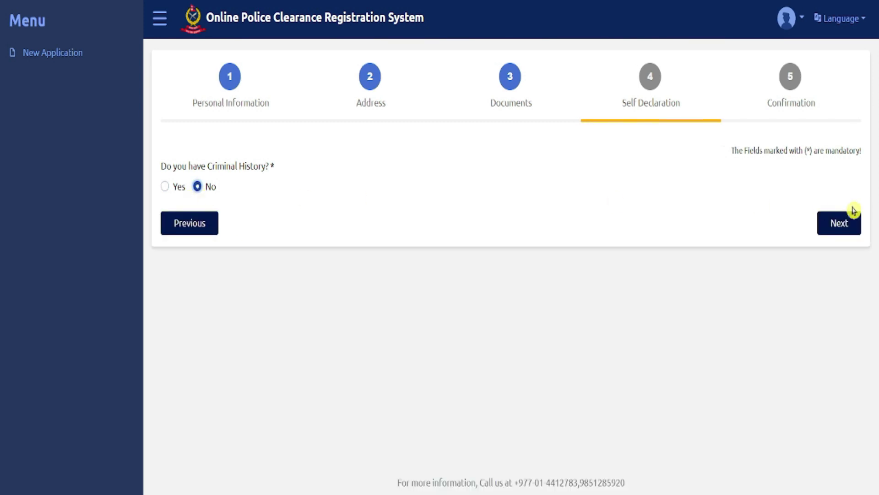
pyautogui.click(843, 227)
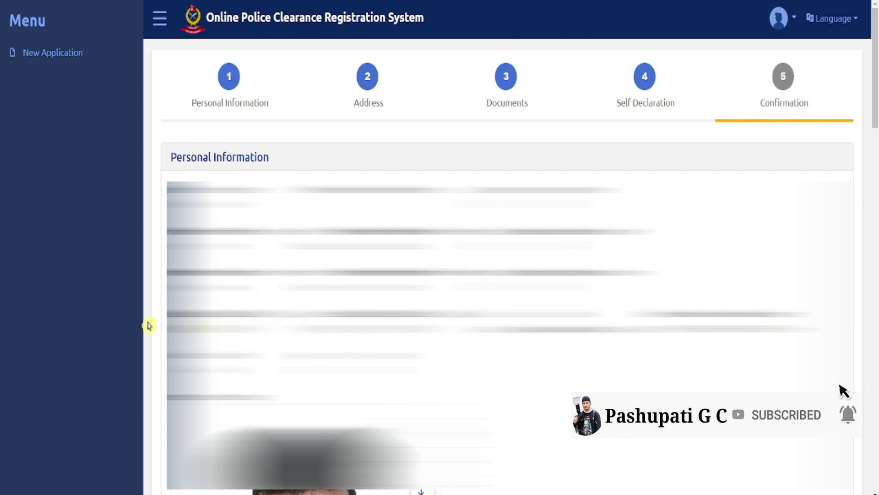
# - Tick the truthfulness declaration and enter the displayed captcha code
pyautogui.scroll(-10, 774, 444)
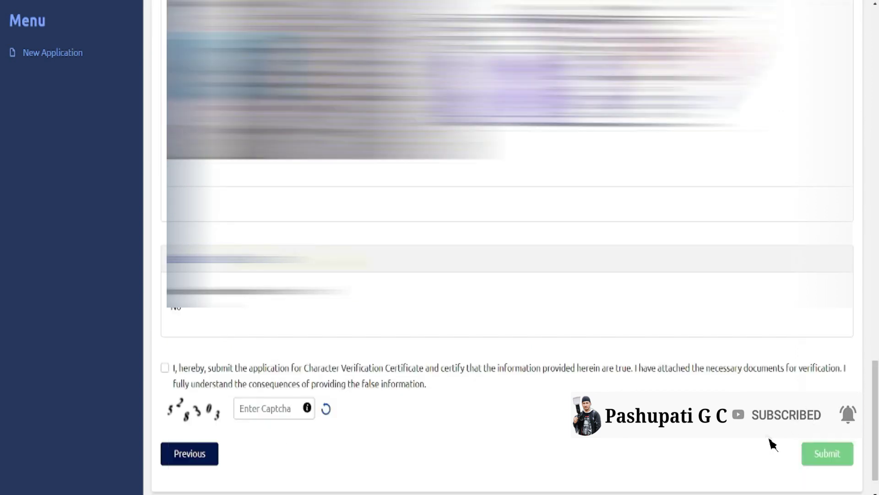
pyautogui.click(165, 369)
pyautogui.click(258, 411)
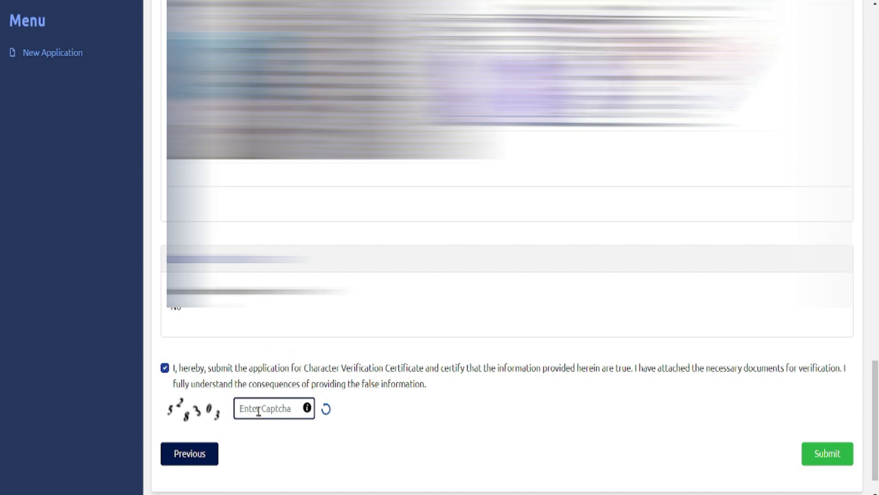
pyautogui.write('528303')
# - Review the Confirmation page and submit the application
pyautogui.scroll(10, 259, 411)
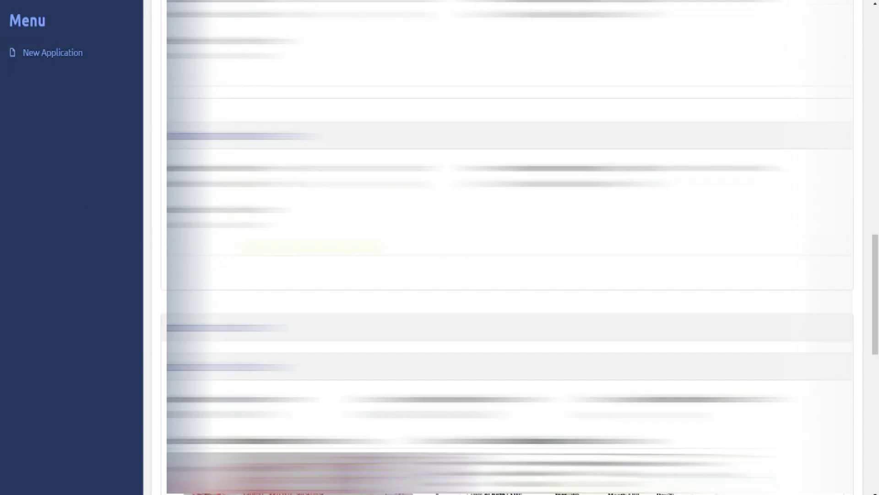
pyautogui.scroll(8, 13, 238)
pyautogui.scroll(-12, 13, 238)
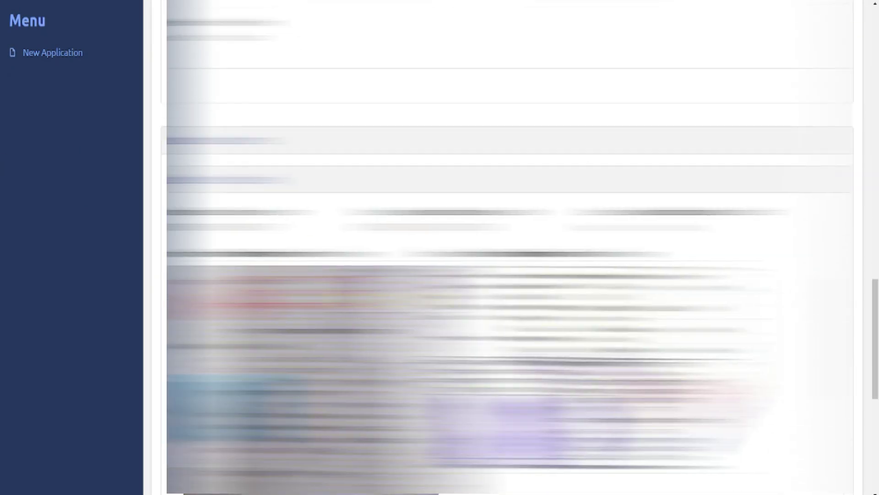
pyautogui.scroll(-7, 4, 208)
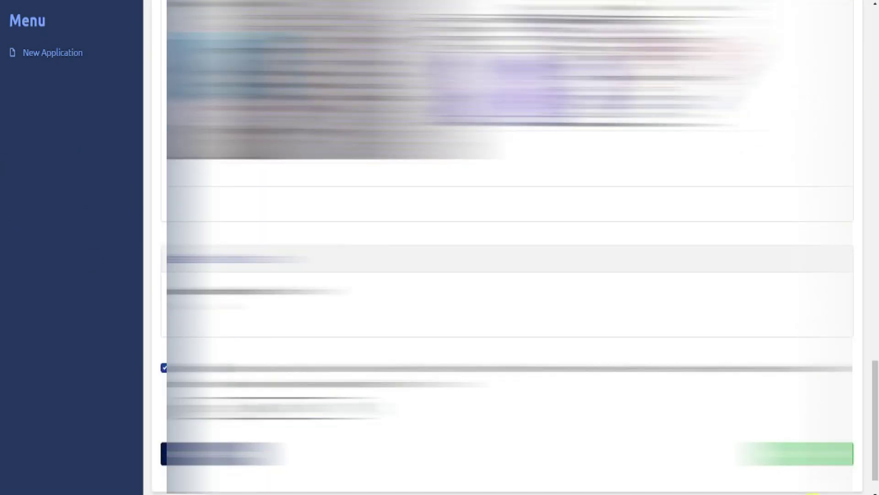
pyautogui.click(823, 462)
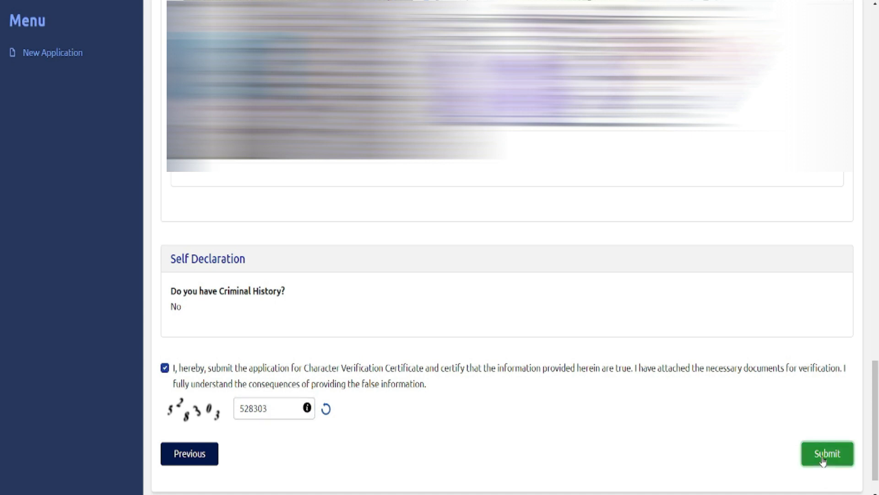